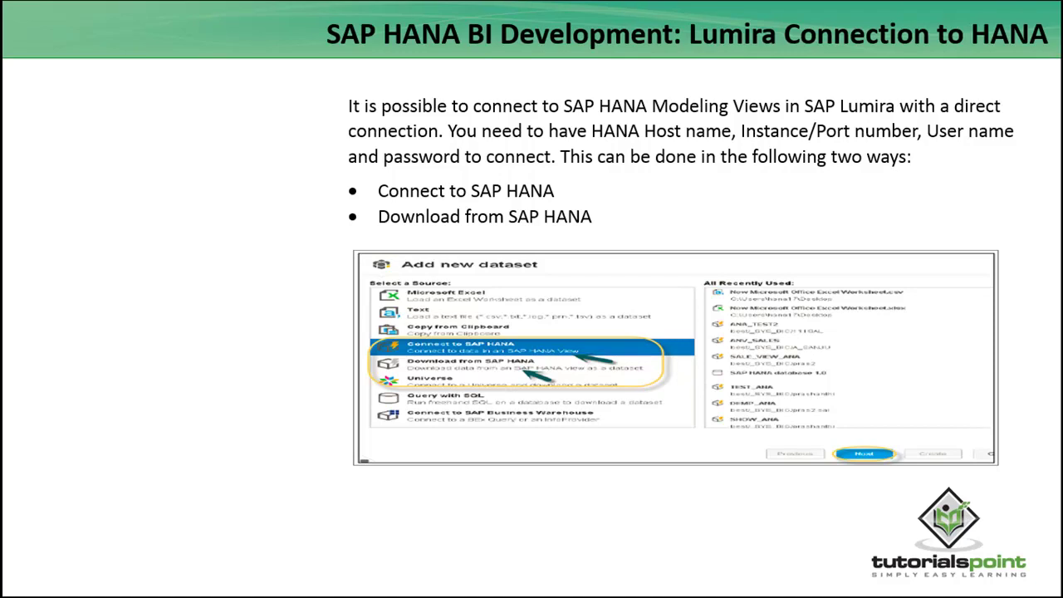
Exit the PowerPoint slide show back to the Lumira Connection to HANA slide.
key("Escape")
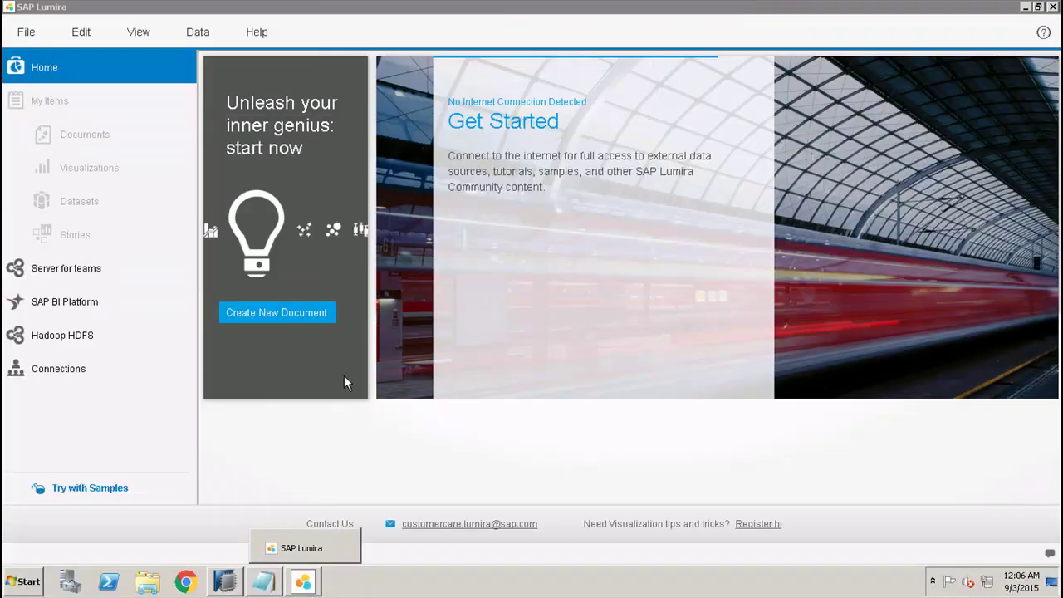
Create a new Lumira document from the File menu to add its first dataset.
left_click(26, 38)
left_click(26, 38)
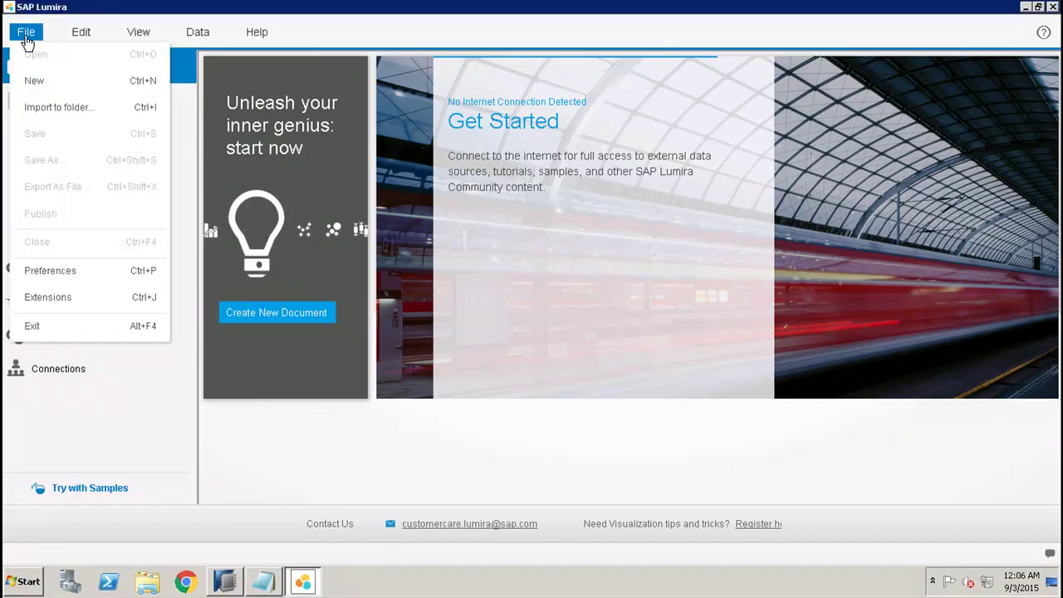
left_click(36, 80)
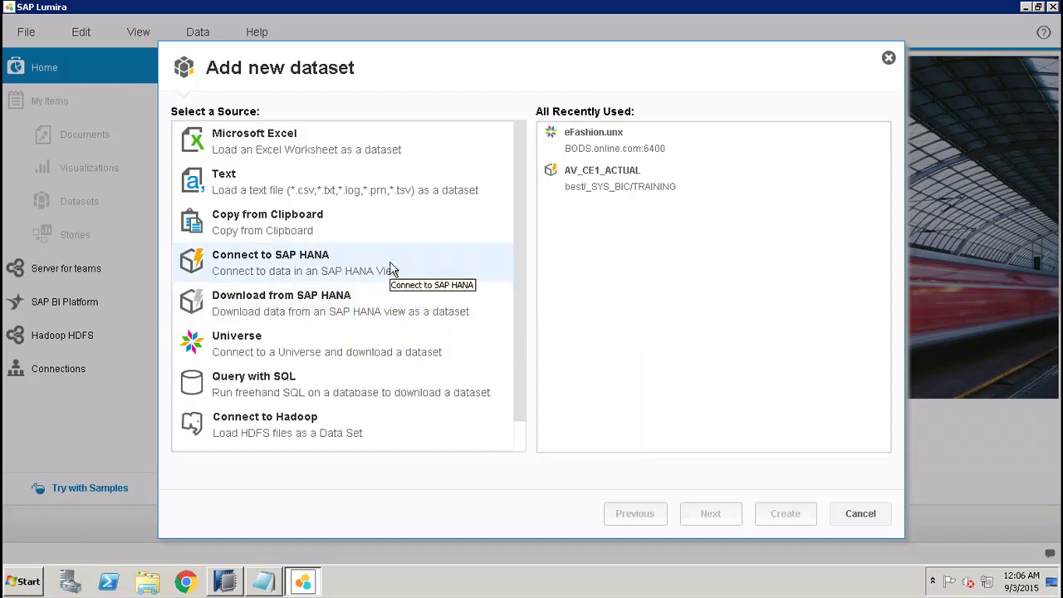
Connect live to SAP HANA server 'best', instance 03, with the password saved.
left_click(390, 267)
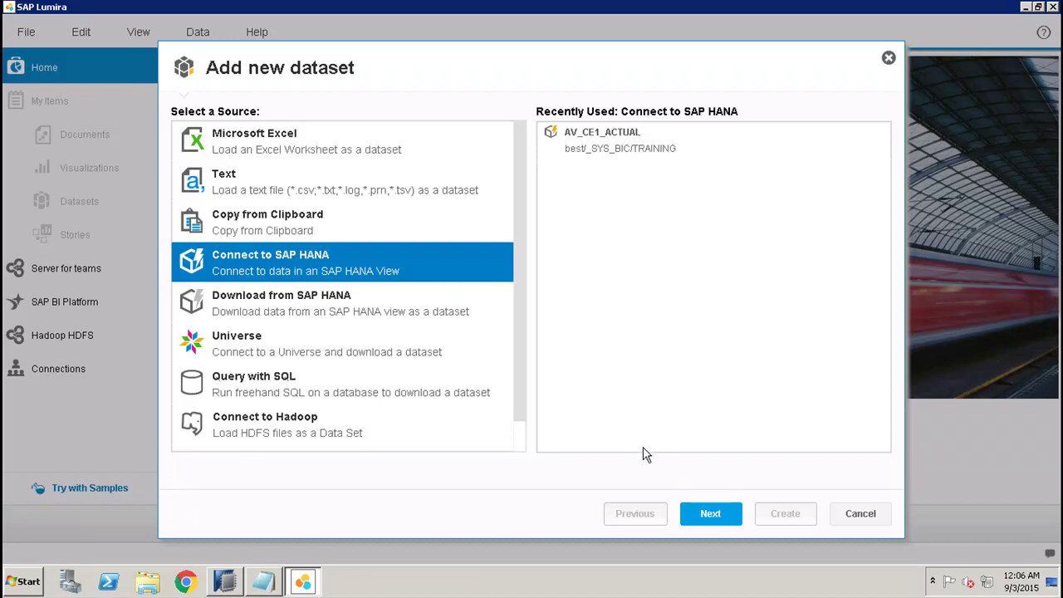
left_click(709, 511)
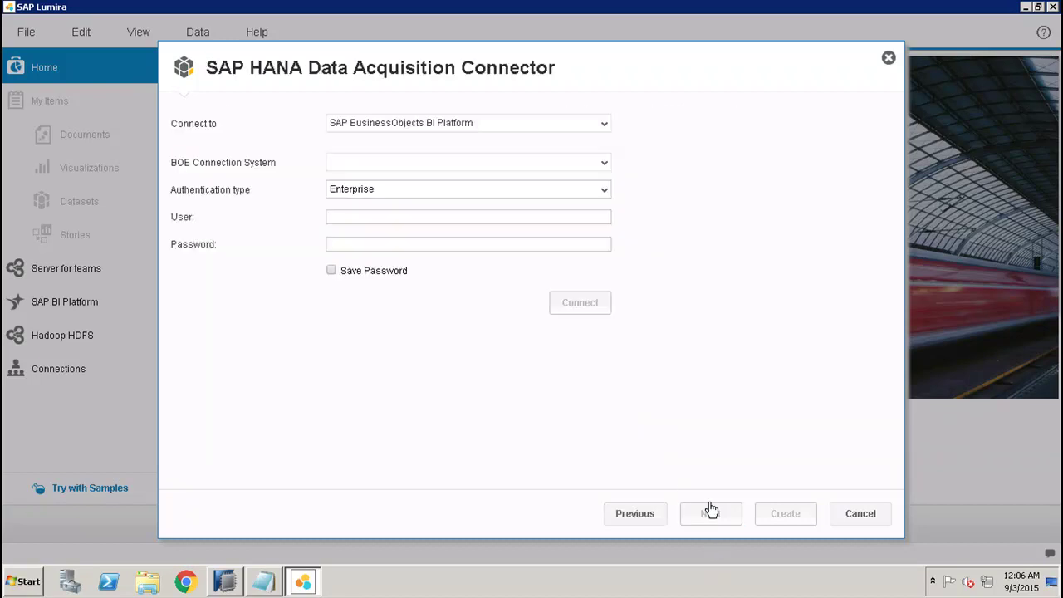
left_click(606, 124)
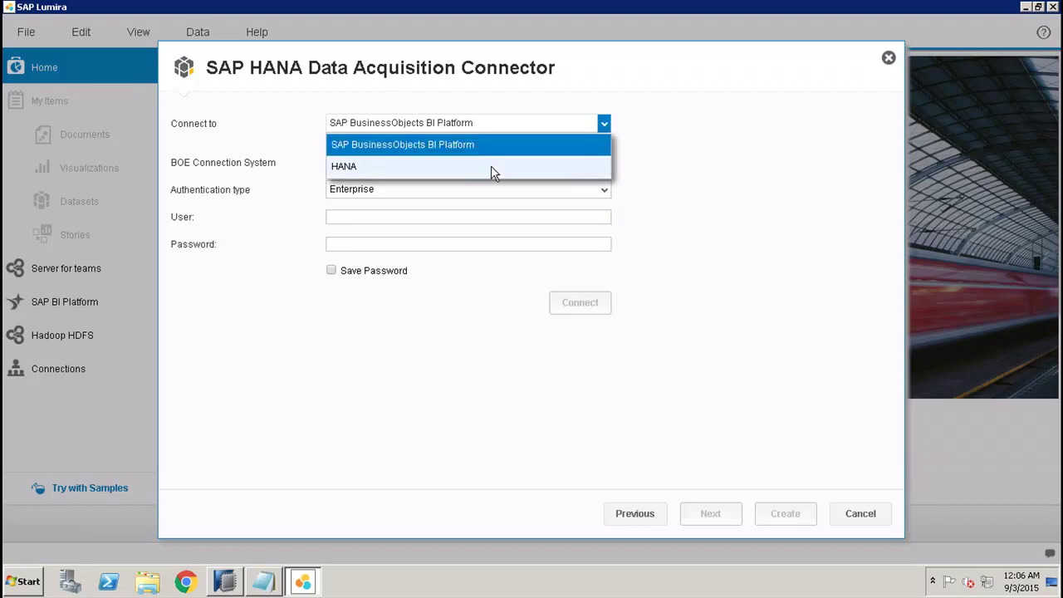
left_click(462, 172)
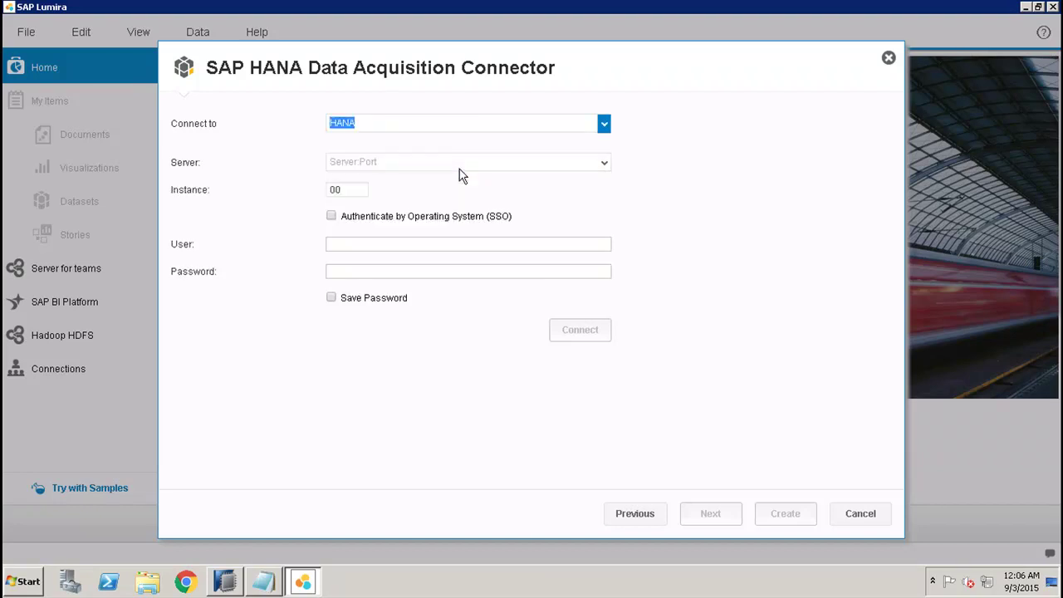
left_click(436, 166)
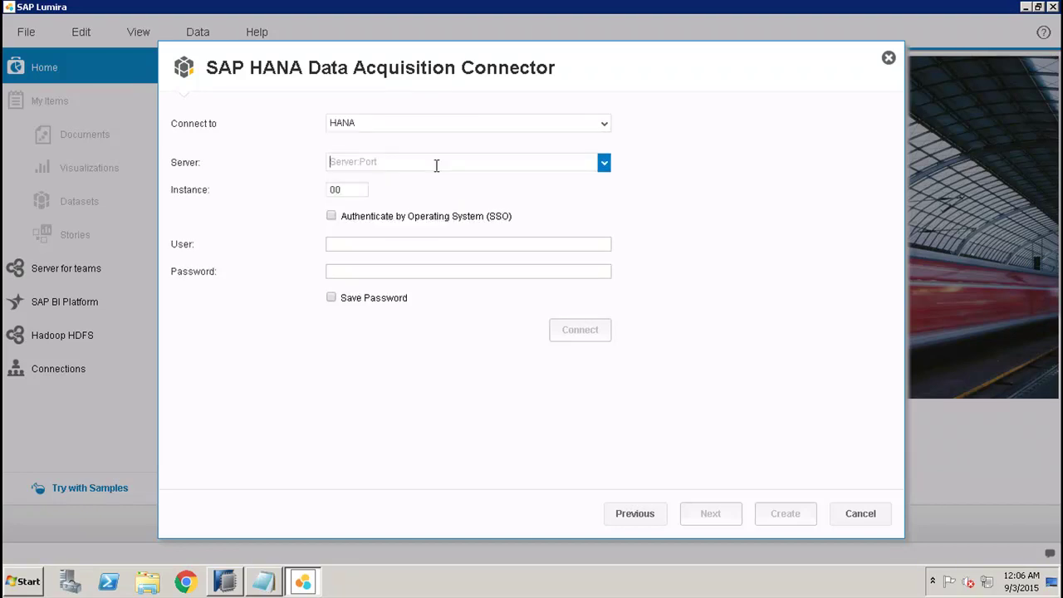
type("best")
key("Tab")
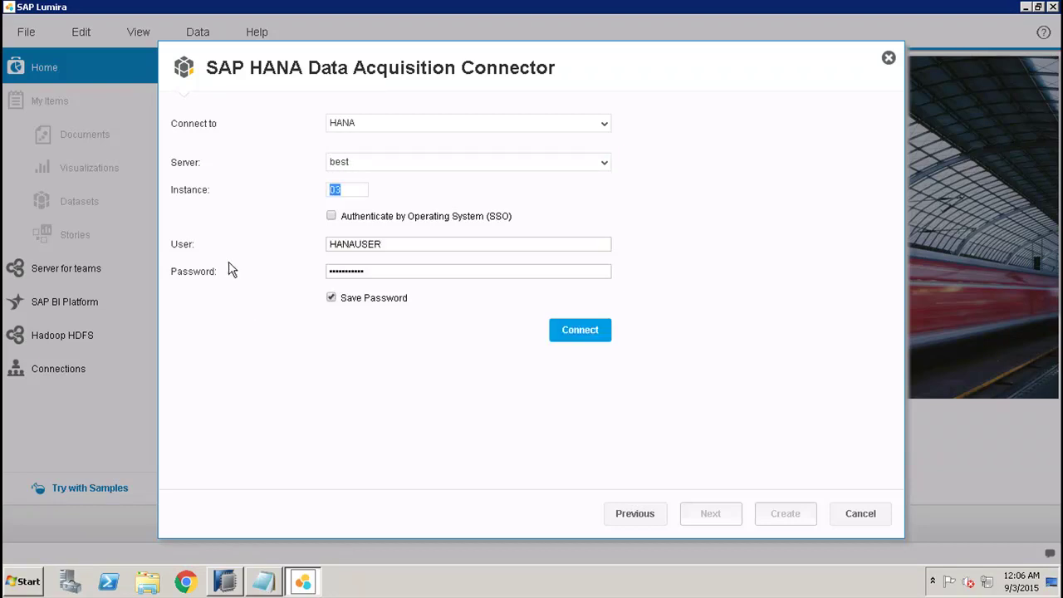
left_click(331, 296)
left_click(589, 329)
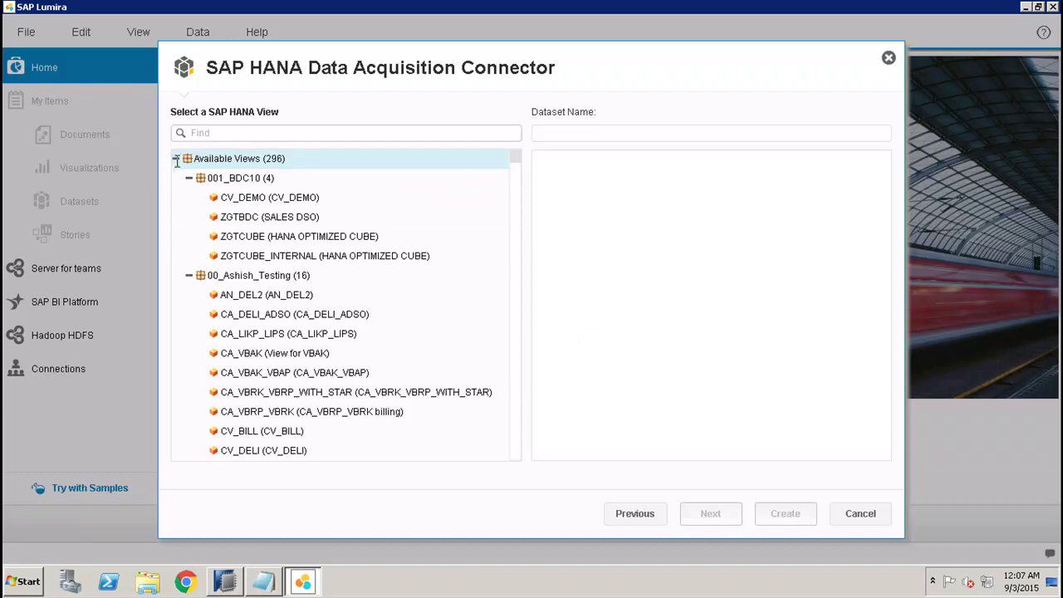
Filter the HANA views by 'training' and pick AV_CE1_ACTUAL from the TRAINING package.
left_click(175, 159)
left_click(175, 159)
left_click(350, 158)
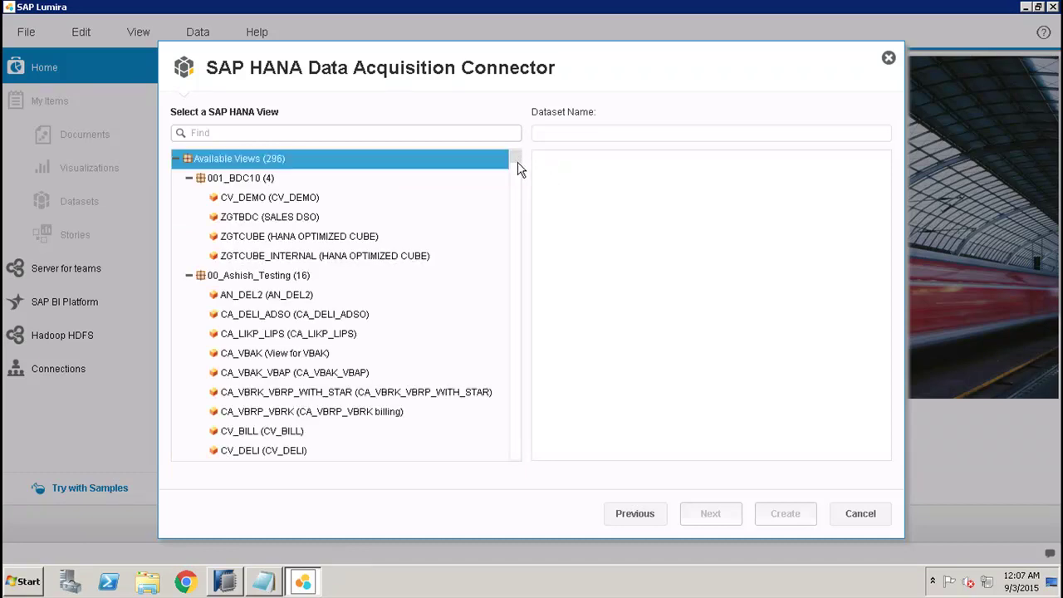
left_click_drag(517, 163, 516, 234)
scroll(512, 251, "down", 20)
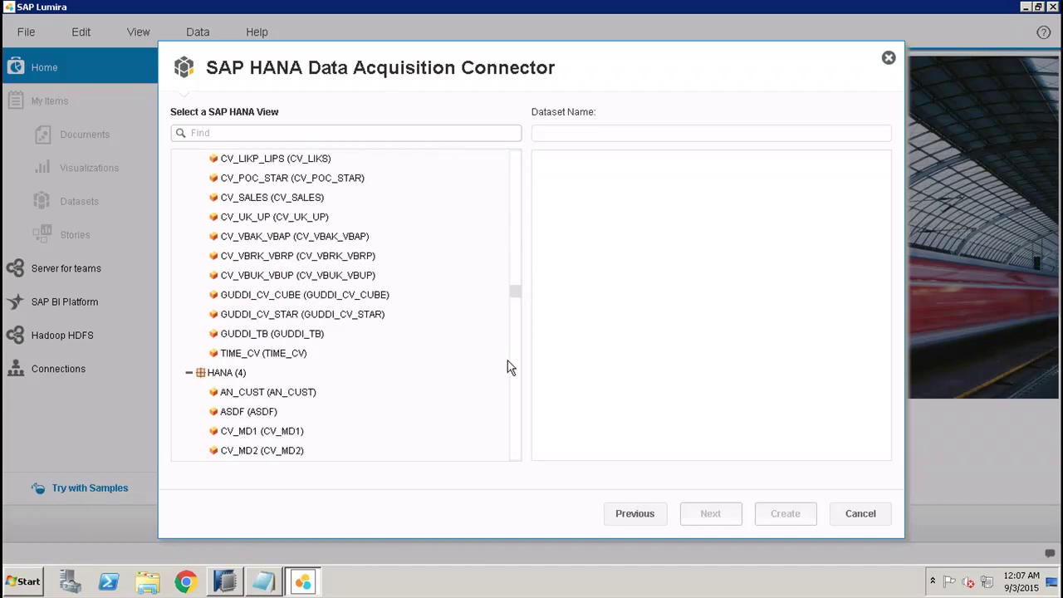
left_click(211, 130)
type("training")
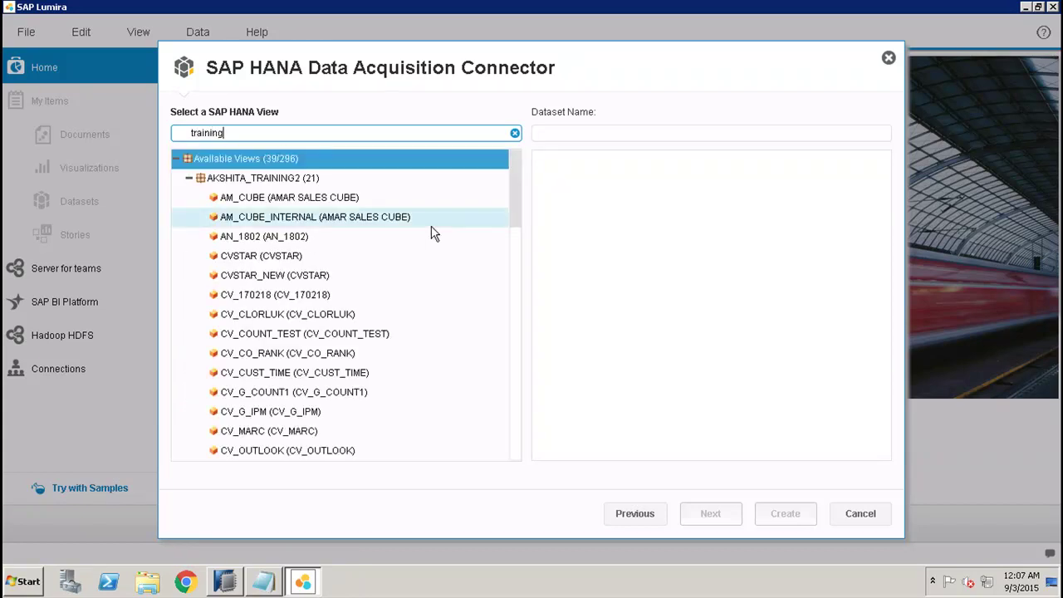
left_click_drag(519, 183, 529, 335)
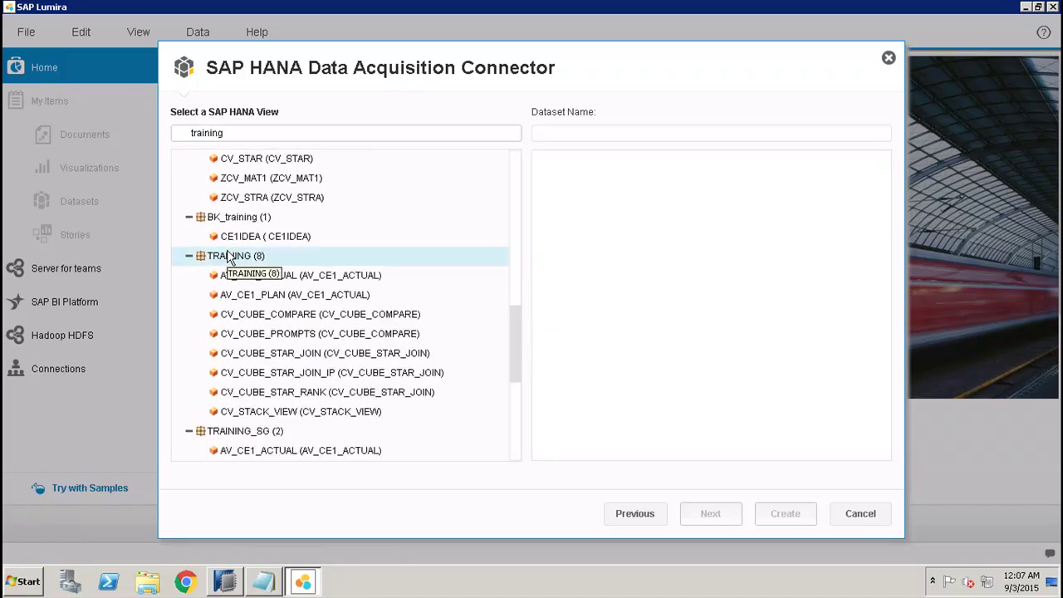
left_click(287, 277)
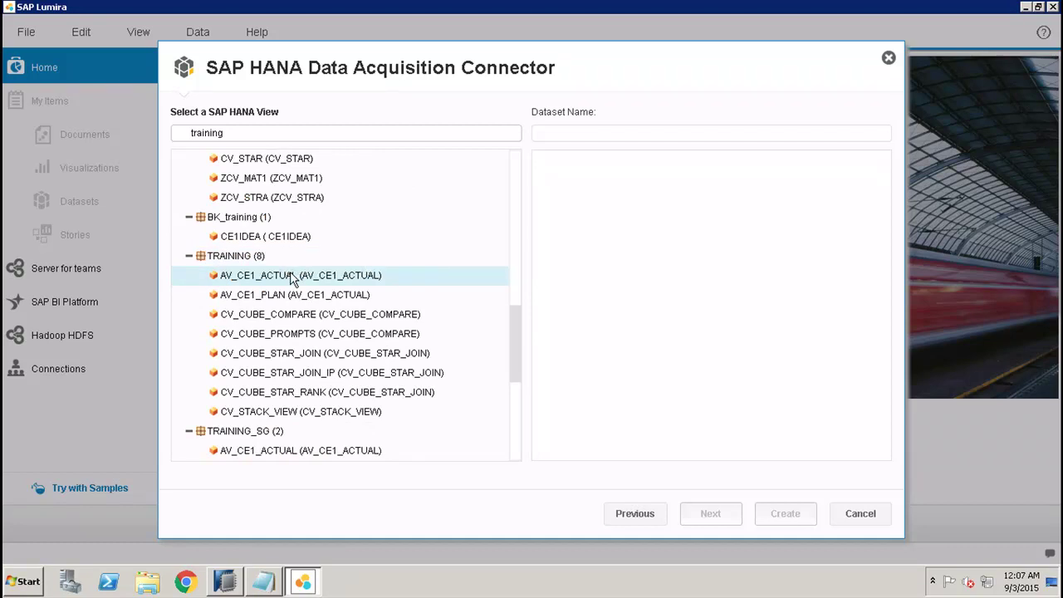
left_click(416, 276)
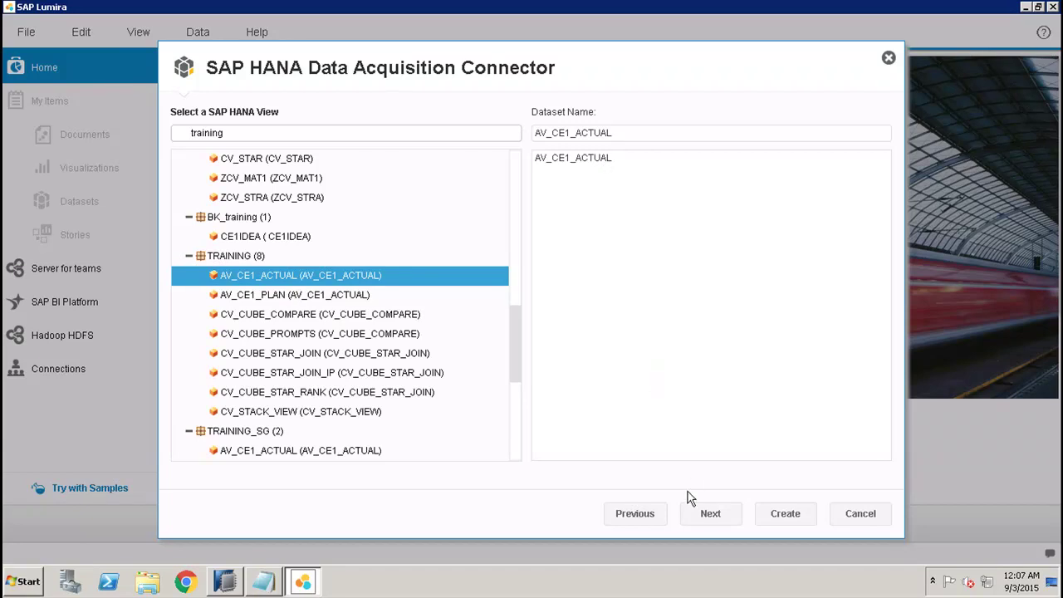
Drop the NETREVENUE, NA_REVENUE, CM2 and CM1 measures, show only selected, and create the dataset.
left_click(706, 517)
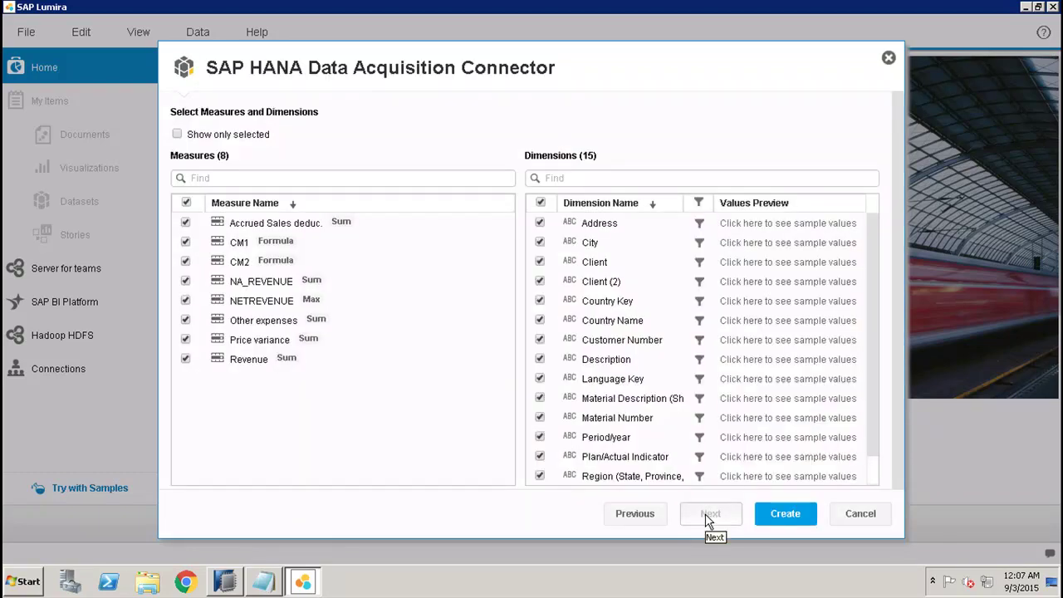
left_click(196, 179)
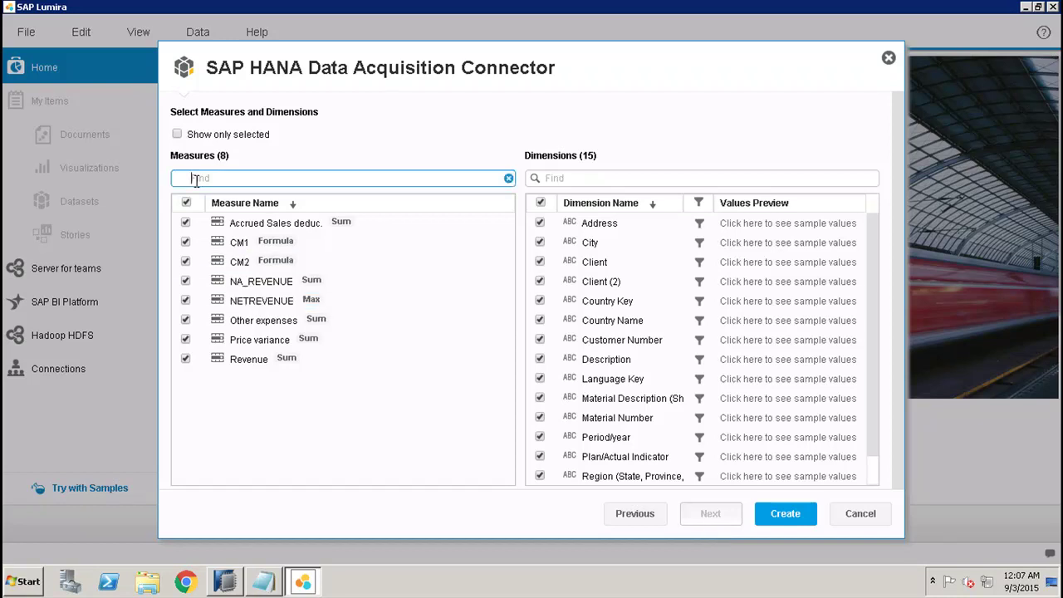
left_click(584, 177)
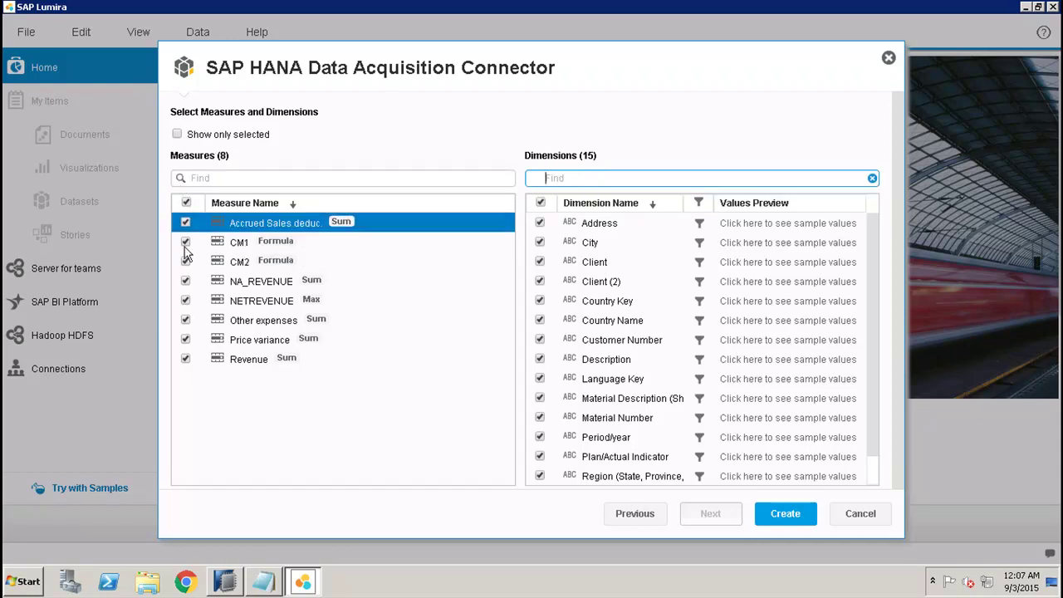
left_click(184, 302)
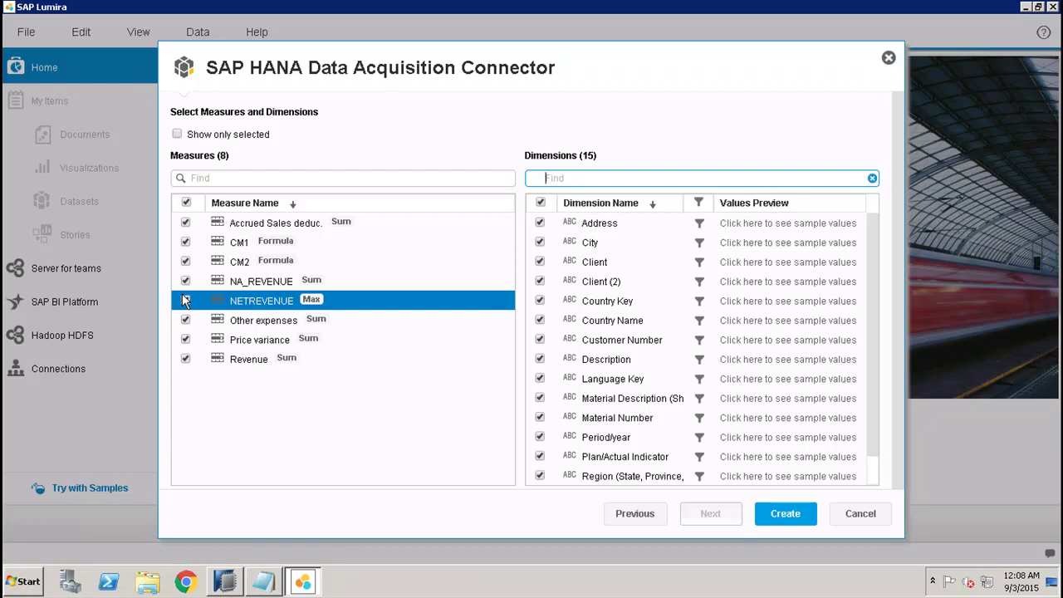
left_click(187, 301)
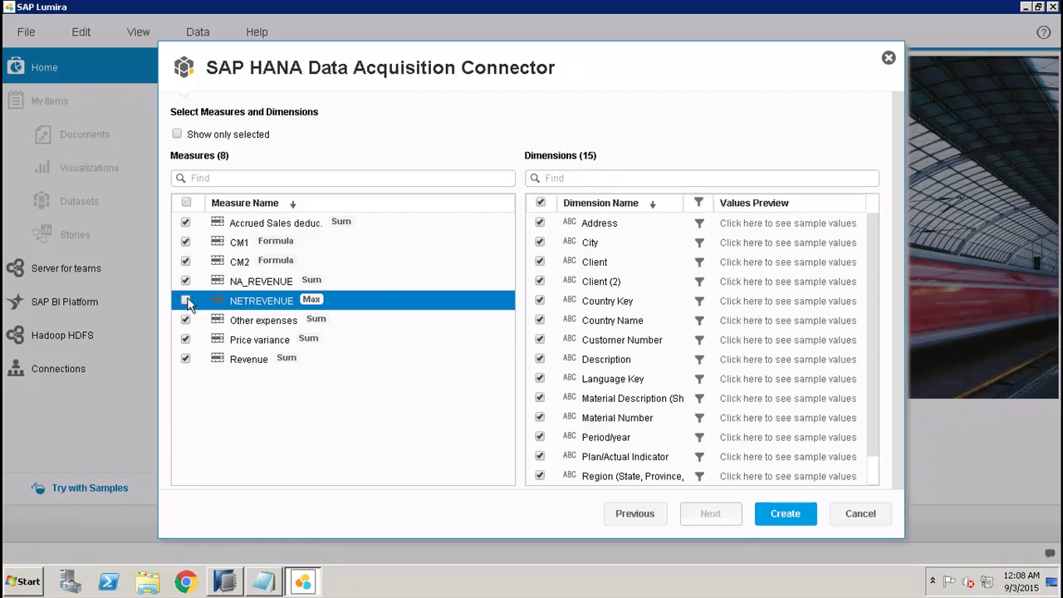
left_click(186, 281)
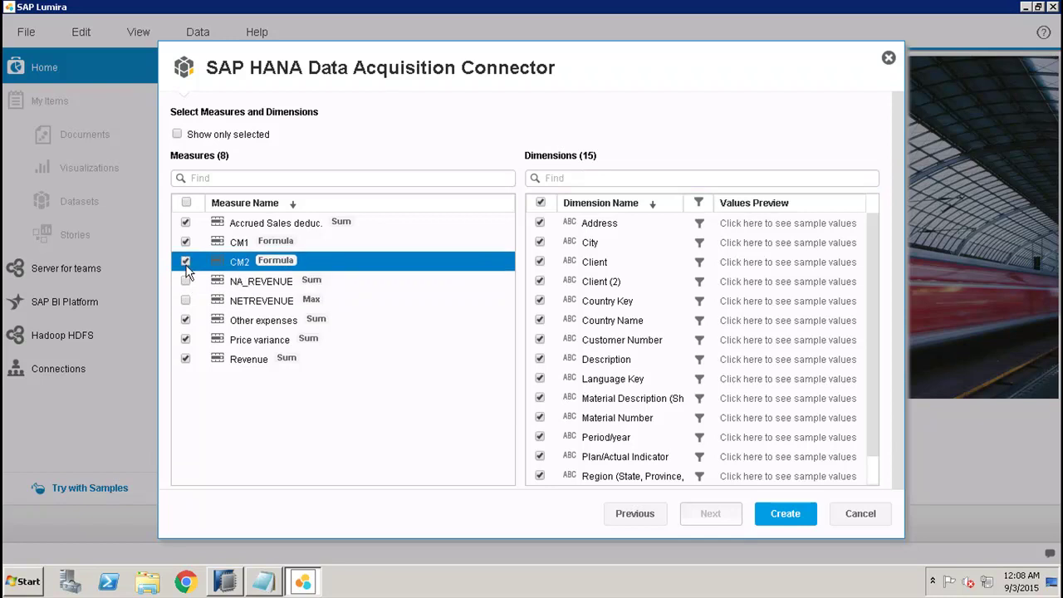
left_click(185, 260)
left_click(185, 241)
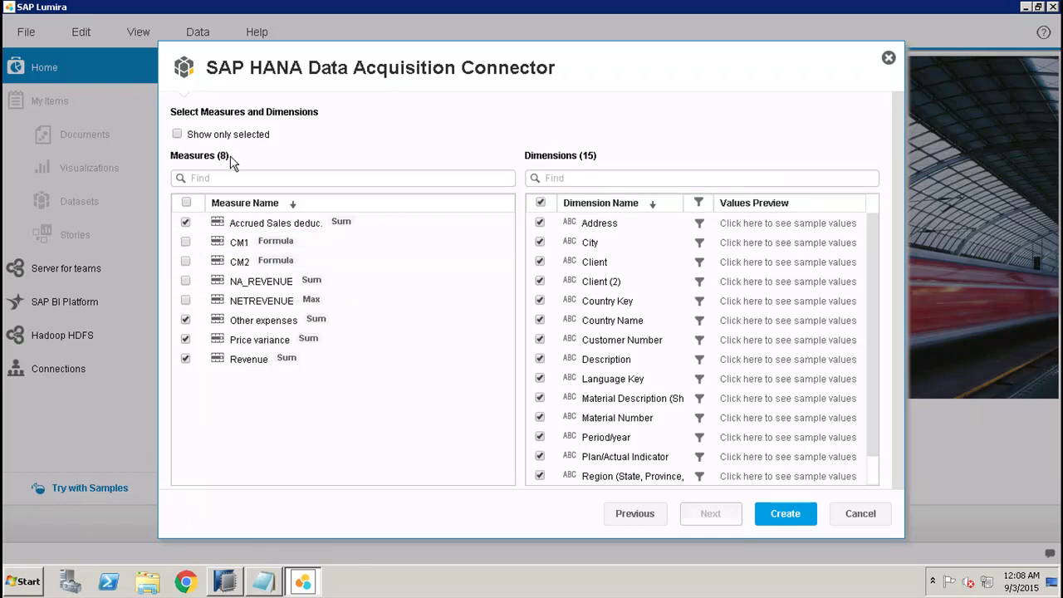
left_click(177, 135)
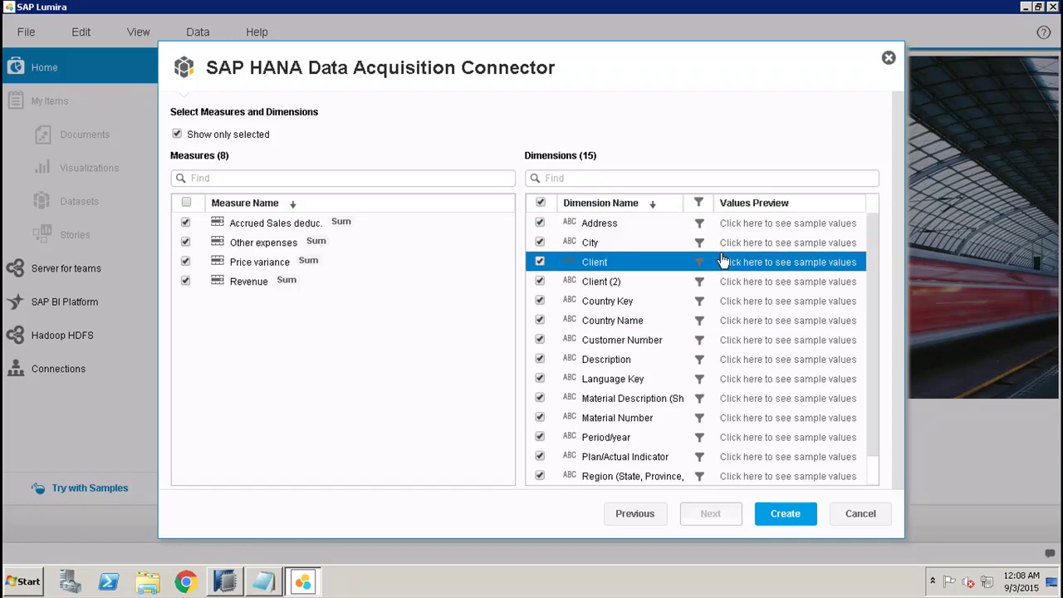
left_click(780, 522)
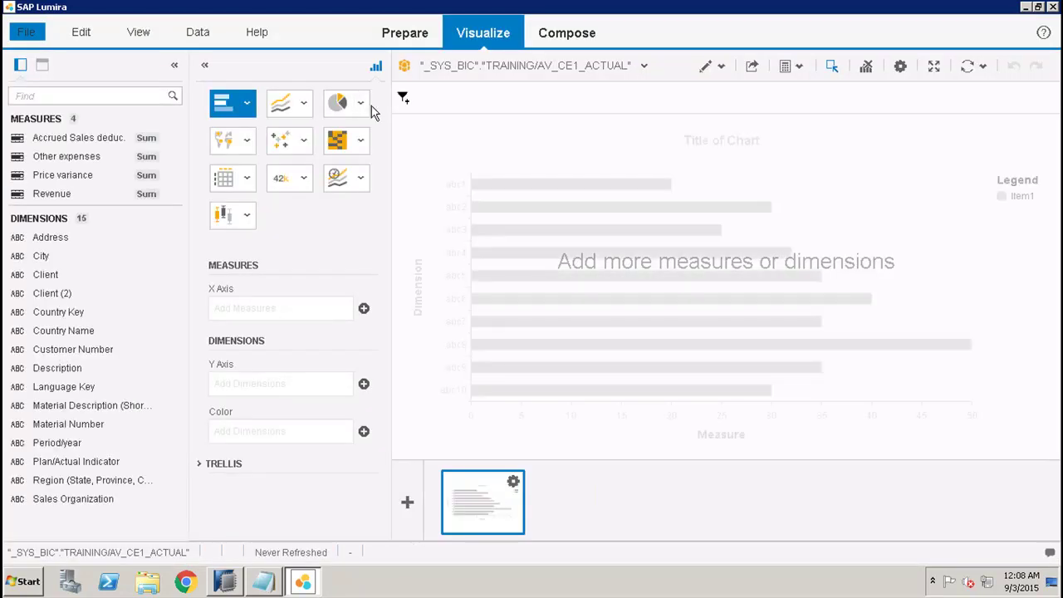
Switch to the Prepare view to see columns like Address, City and Country Key.
left_click(418, 33)
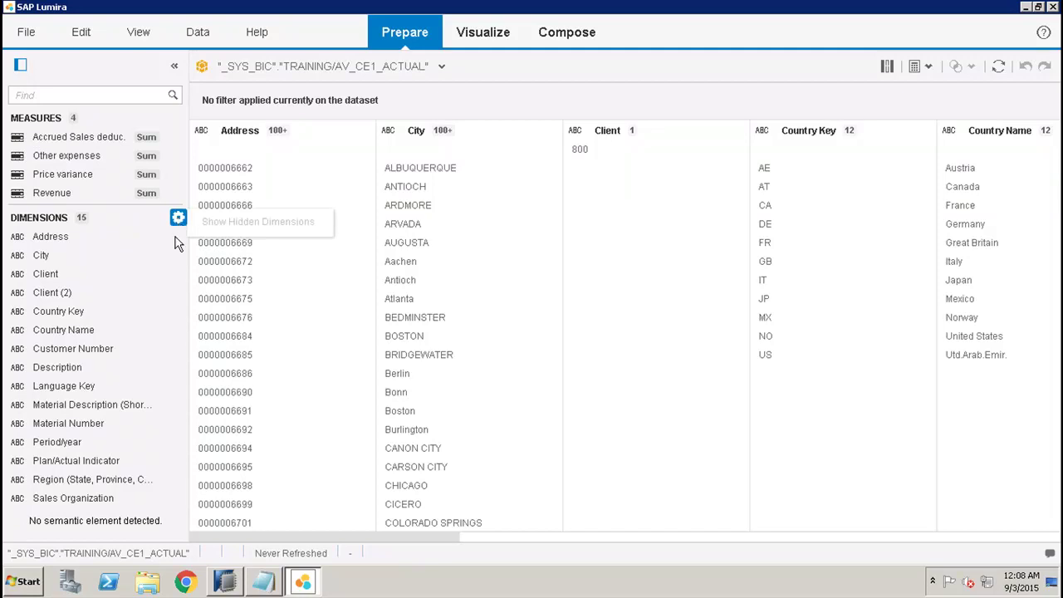
Inspect the Address and Accrued Sales option menus, then return to the Visualize view.
left_click(158, 240)
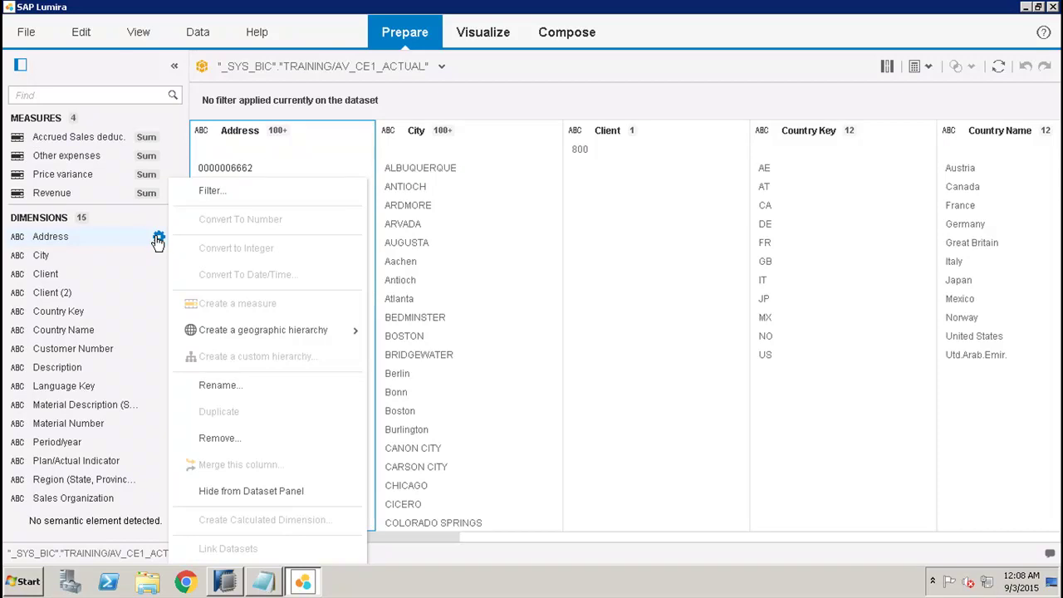
mouse_move(259, 342)
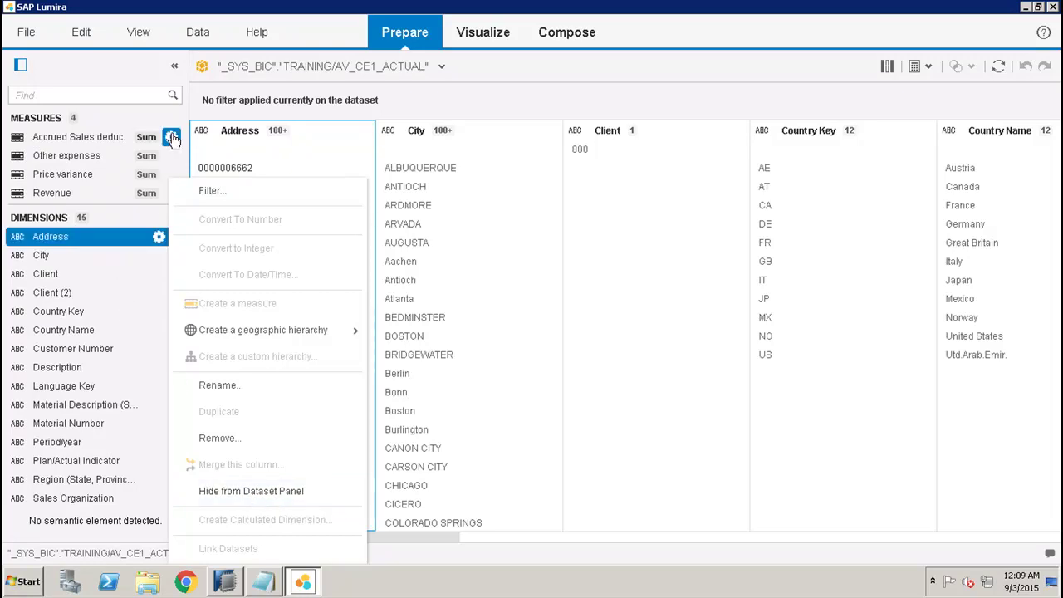
left_click(171, 138)
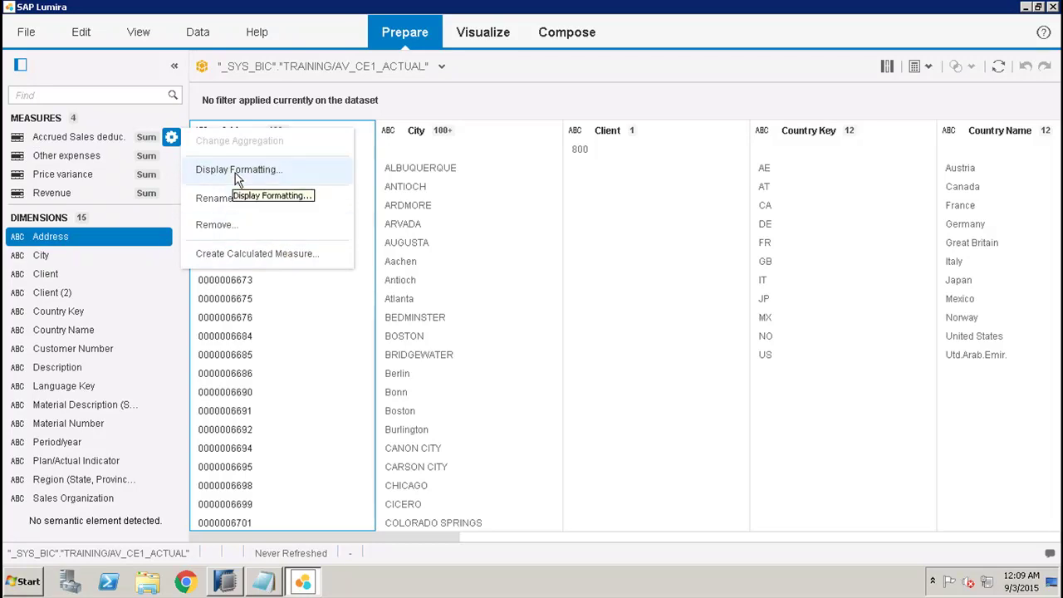
left_click(479, 83)
left_click(483, 35)
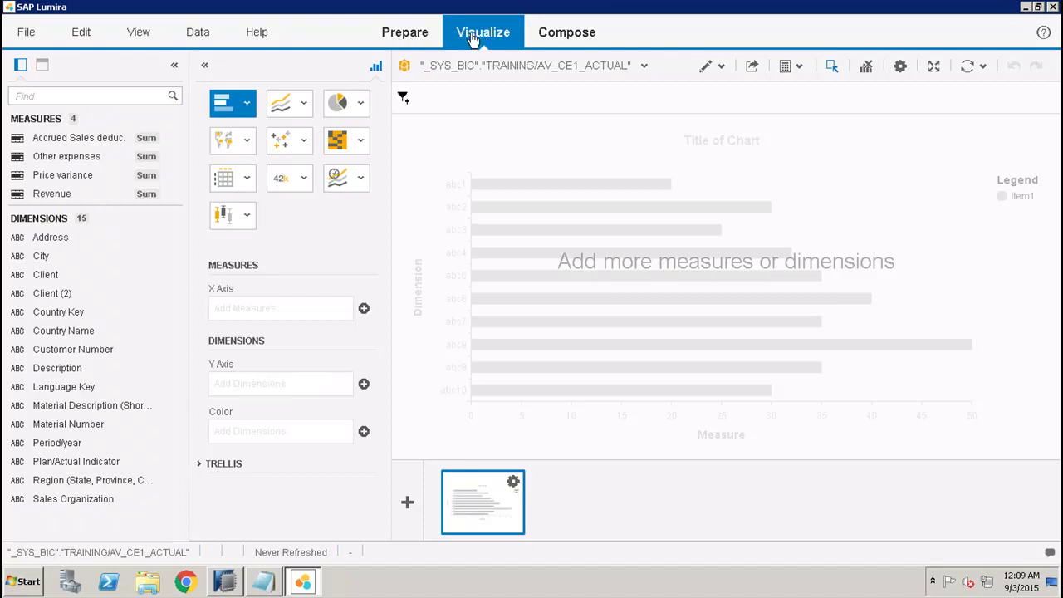
Visit Compose and Visualize, then go back to the Prepare data grid.
left_click(539, 35)
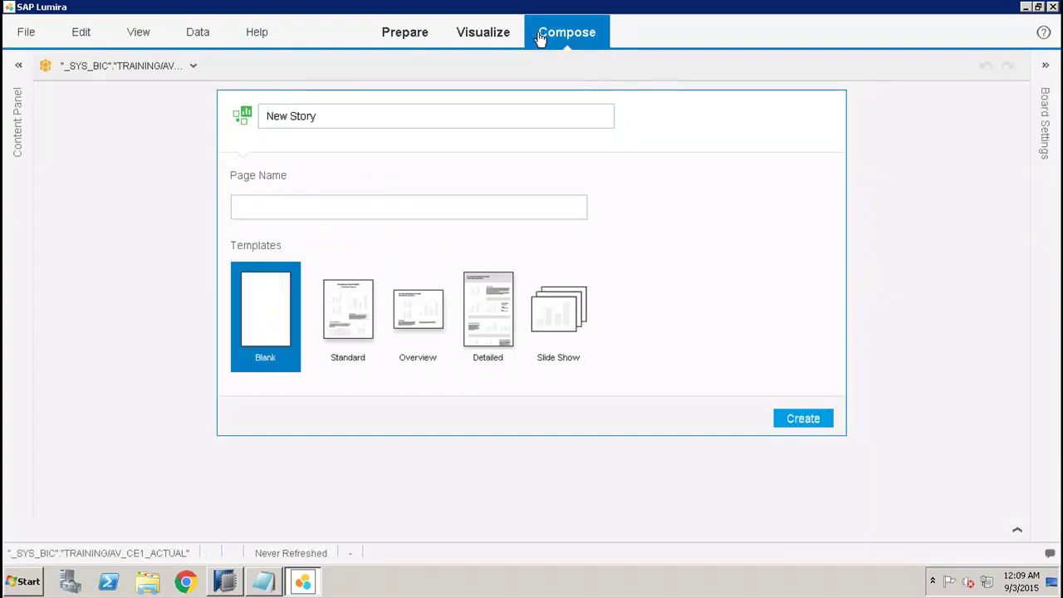
left_click(476, 30)
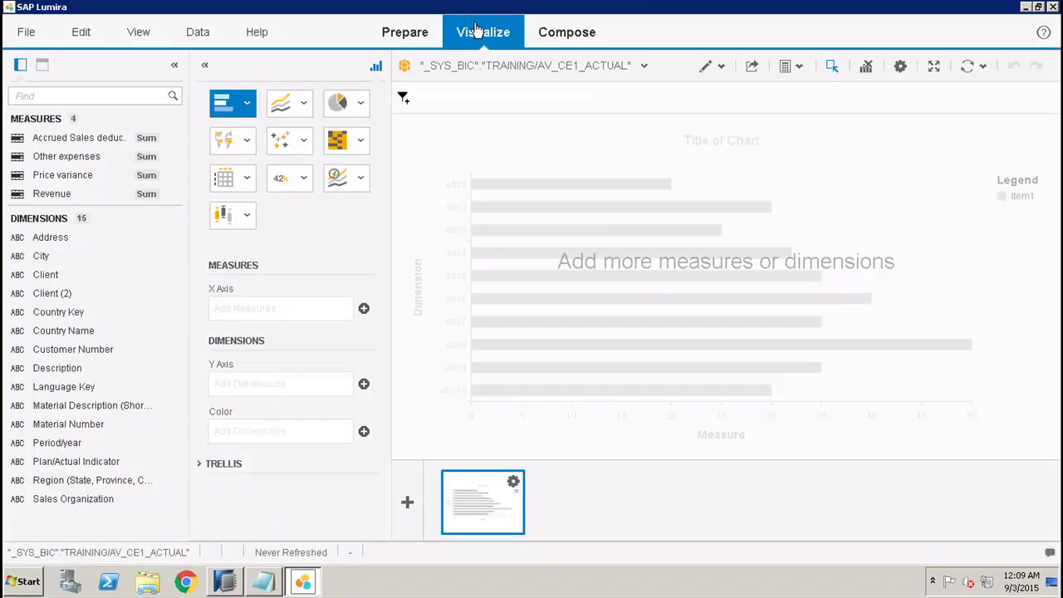
left_click(433, 30)
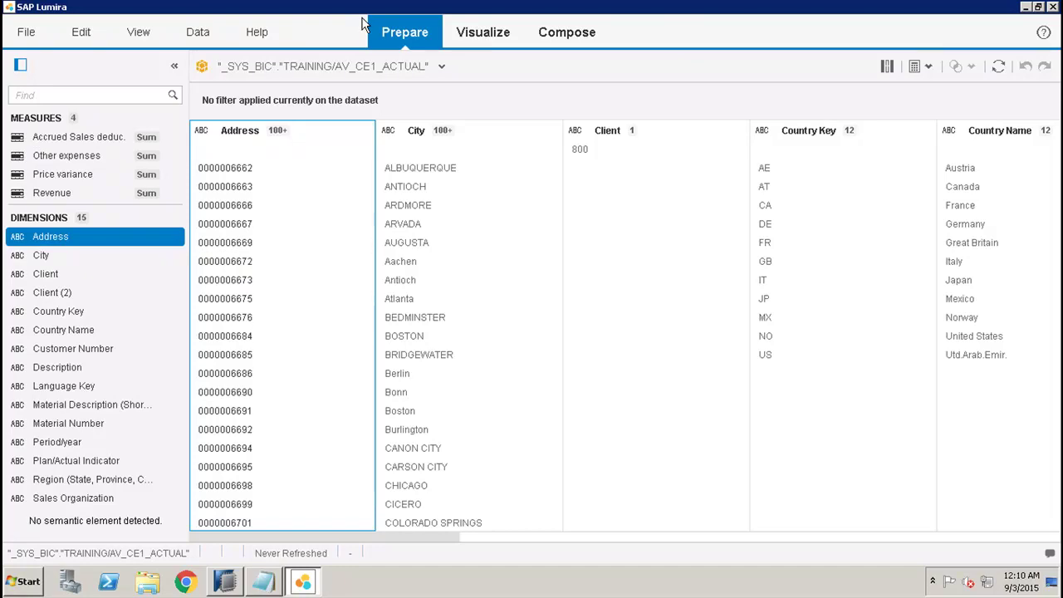
Minimize SAP Lumira to reveal the Windows desktop.
left_click(1026, 8)
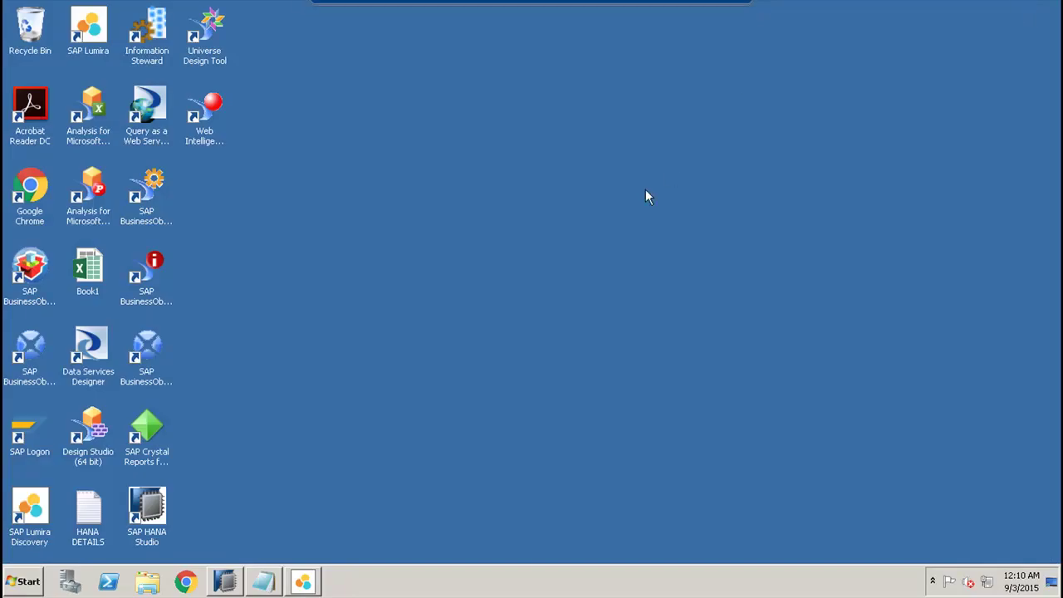